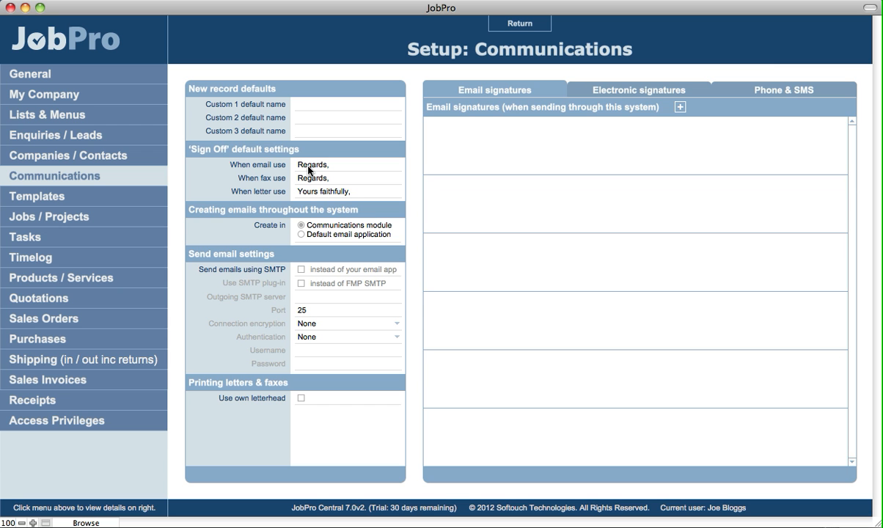
Step: Leave the fax and letter sign-off defaults unchanged and keep creating emails in the Communications module
{"action": "left_click", "coordinate": [309, 180]}
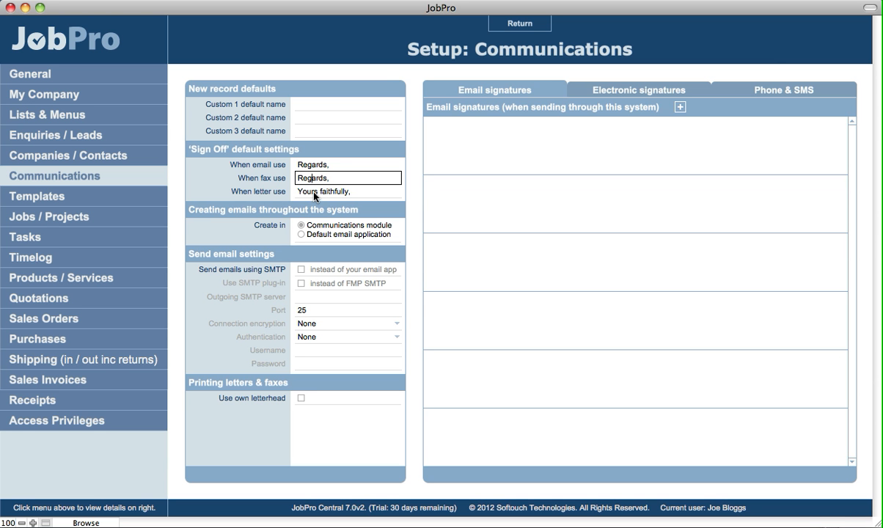
{"action": "left_click", "coordinate": [314, 192]}
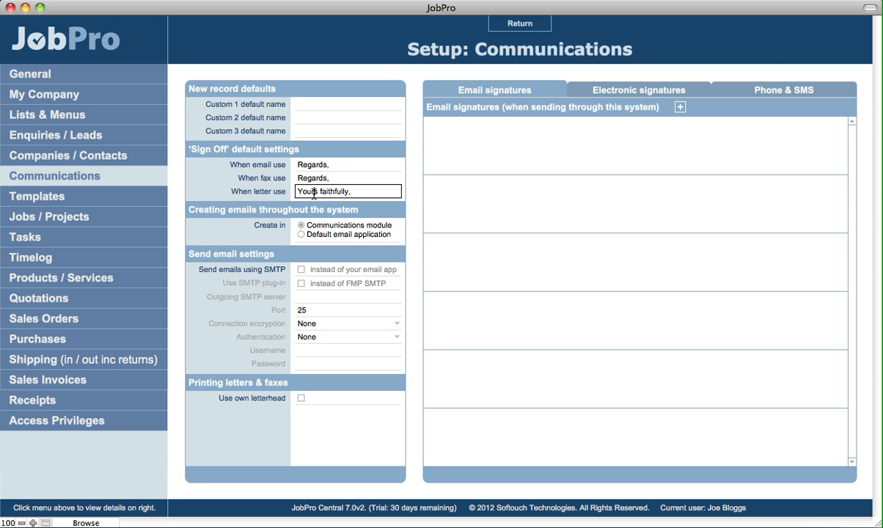
{"action": "left_click", "coordinate": [269, 196]}
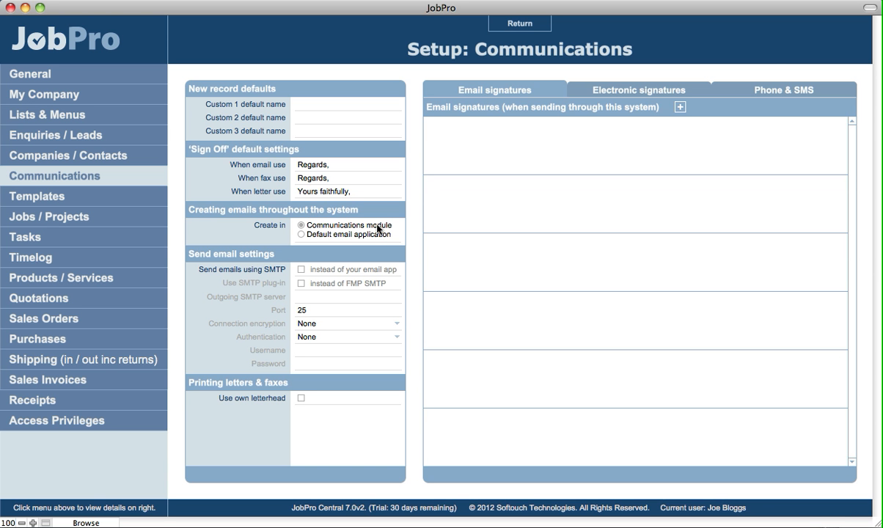
{"action": "left_click", "coordinate": [302, 235]}
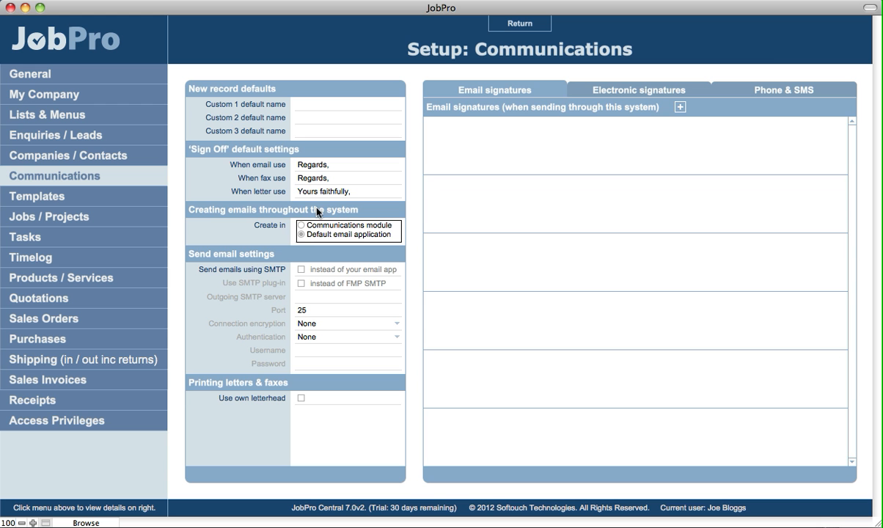
{"action": "left_click", "coordinate": [301, 226]}
{"action": "left_click", "coordinate": [279, 210]}
Step: Enable SMTP sending with encryption None, Plain authentication, and the SMTP plug-in instead of FMP SMTP
{"action": "left_click", "coordinate": [301, 270]}
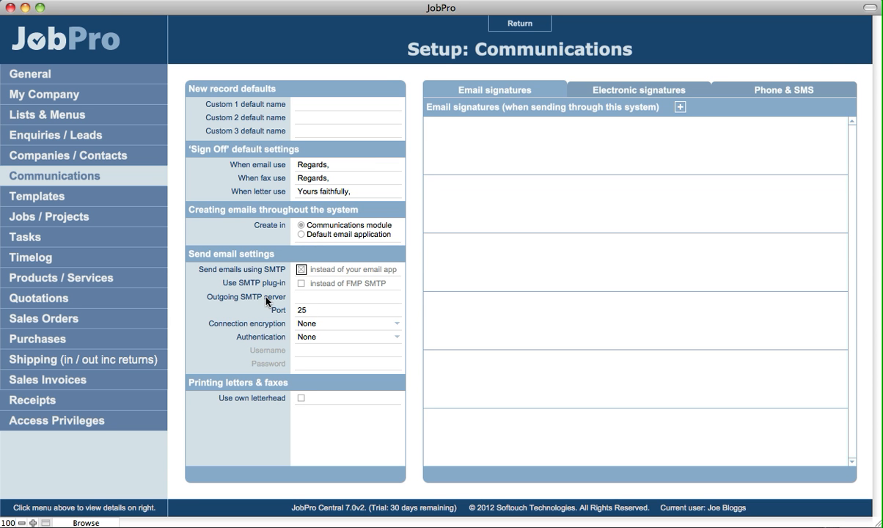
{"action": "left_click", "coordinate": [318, 325]}
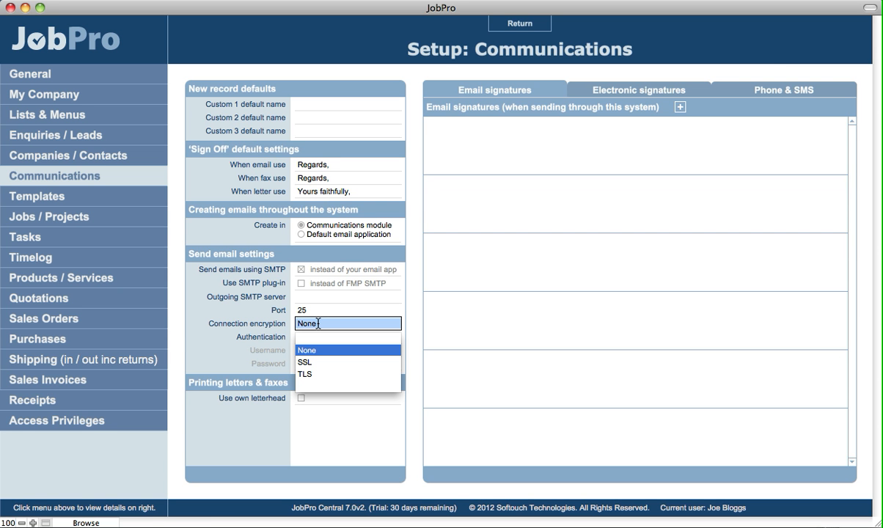
{"action": "left_click", "coordinate": [180, 351]}
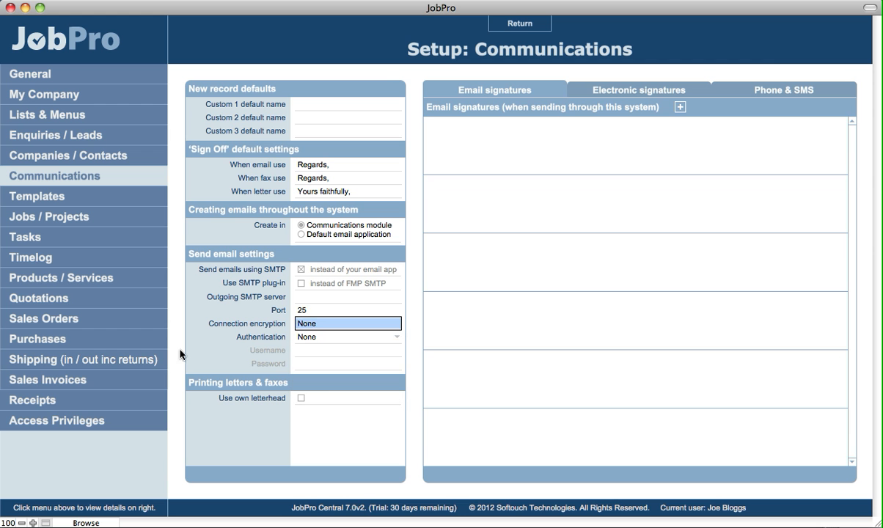
{"action": "left_click", "coordinate": [319, 339]}
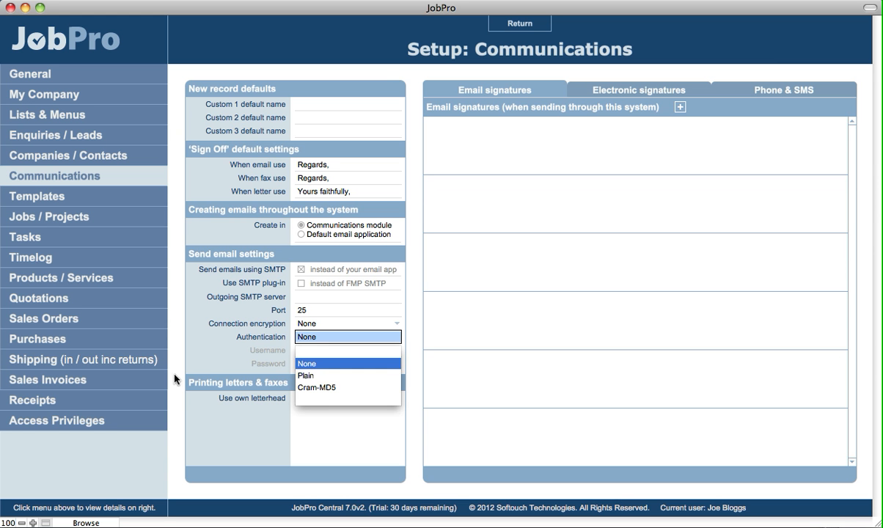
{"action": "left_click", "coordinate": [309, 377]}
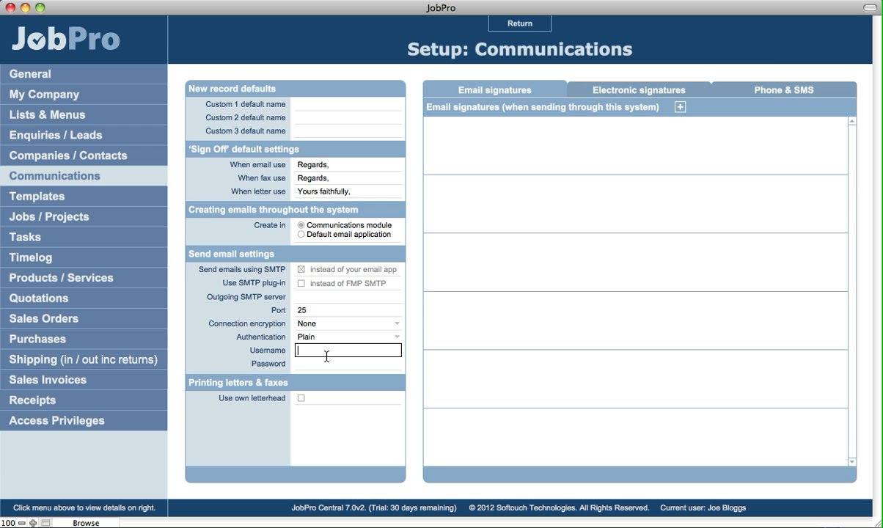
{"action": "left_click", "coordinate": [414, 74]}
{"action": "left_click", "coordinate": [301, 285]}
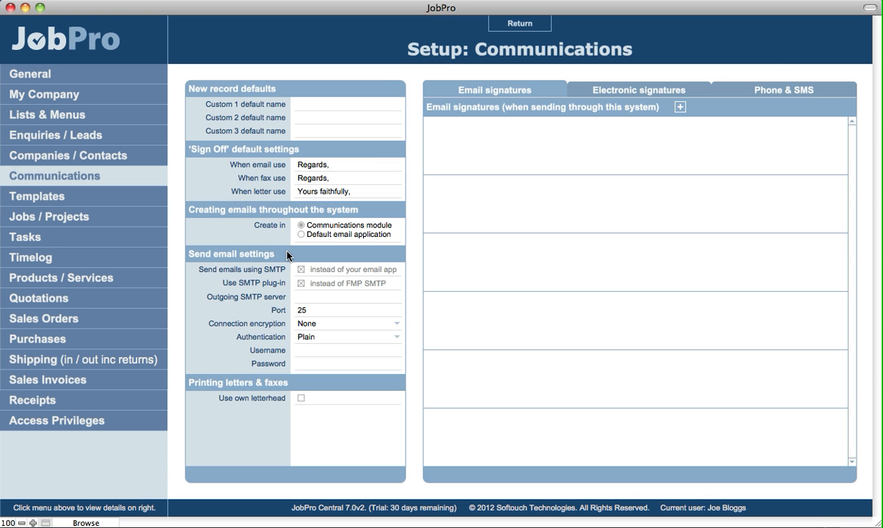
{"action": "left_click", "coordinate": [300, 284]}
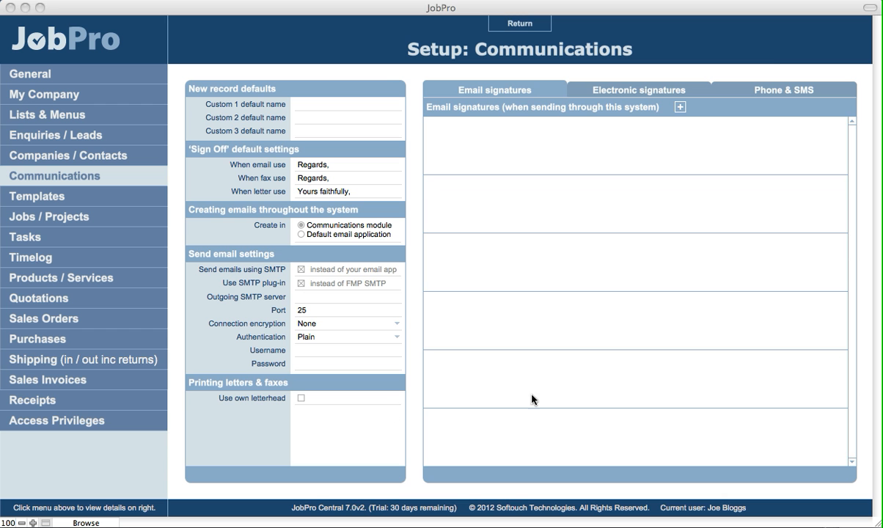
{"action": "left_click", "coordinate": [281, 389]}
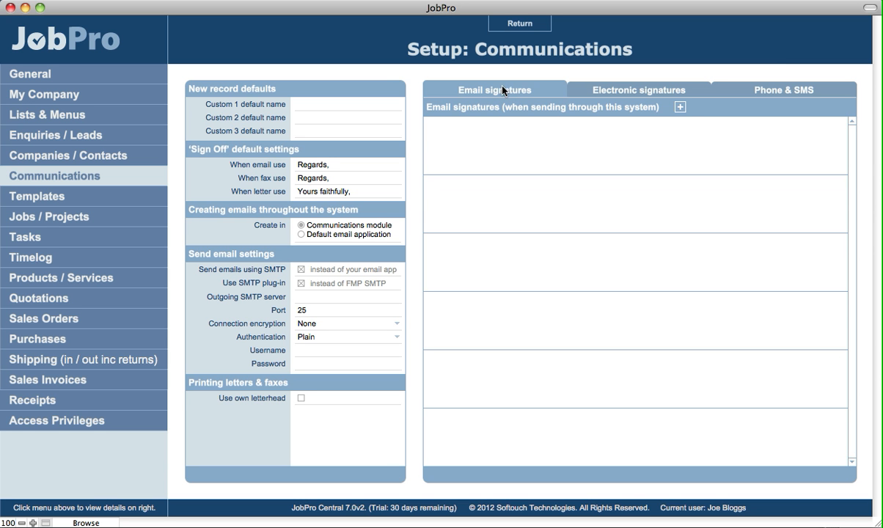
Step: Add an email signature entry assigned to a staff member, then go to Electronic signatures
{"action": "left_click", "coordinate": [680, 108]}
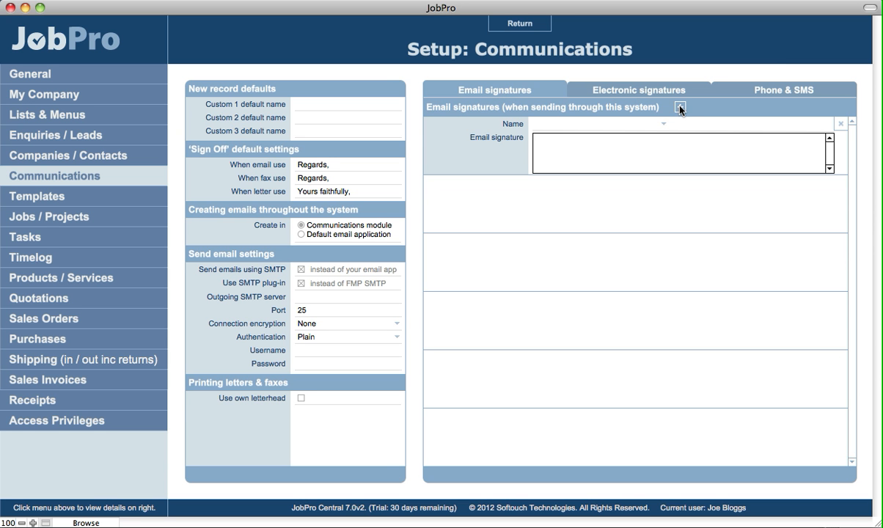
{"action": "left_click", "coordinate": [559, 124]}
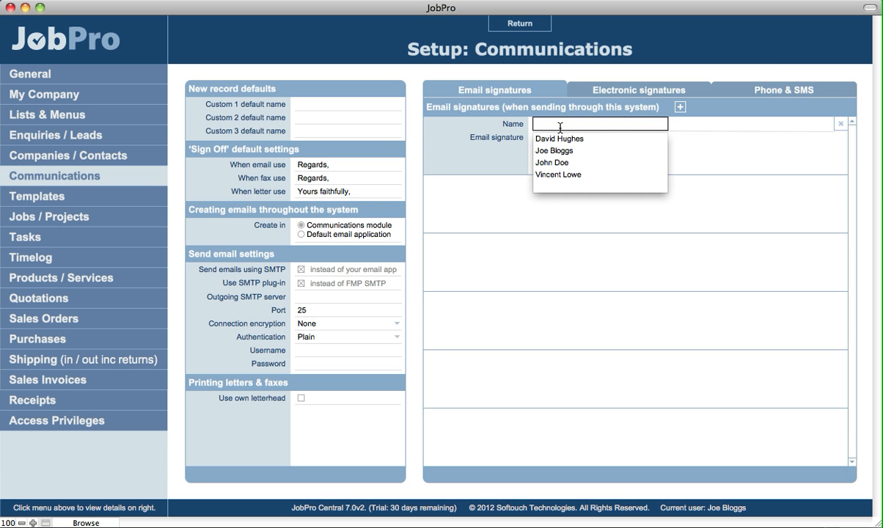
{"action": "left_click", "coordinate": [560, 151]}
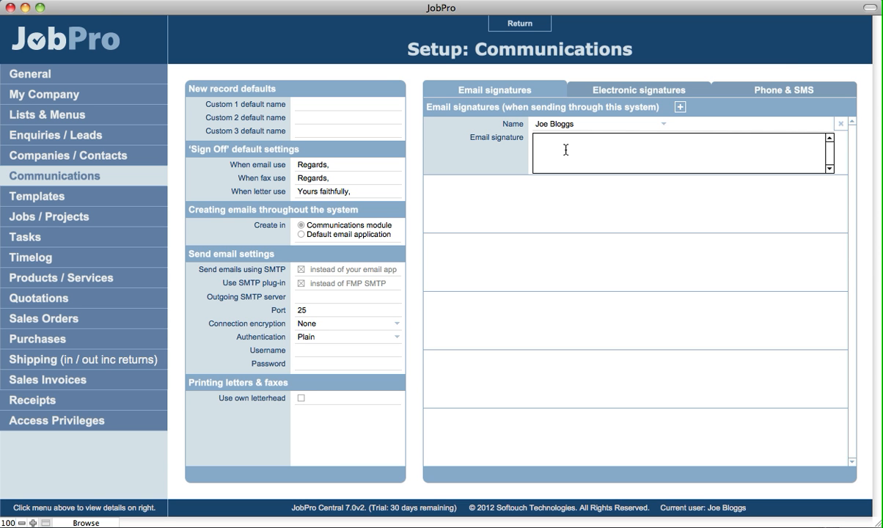
{"action": "left_click", "coordinate": [649, 92]}
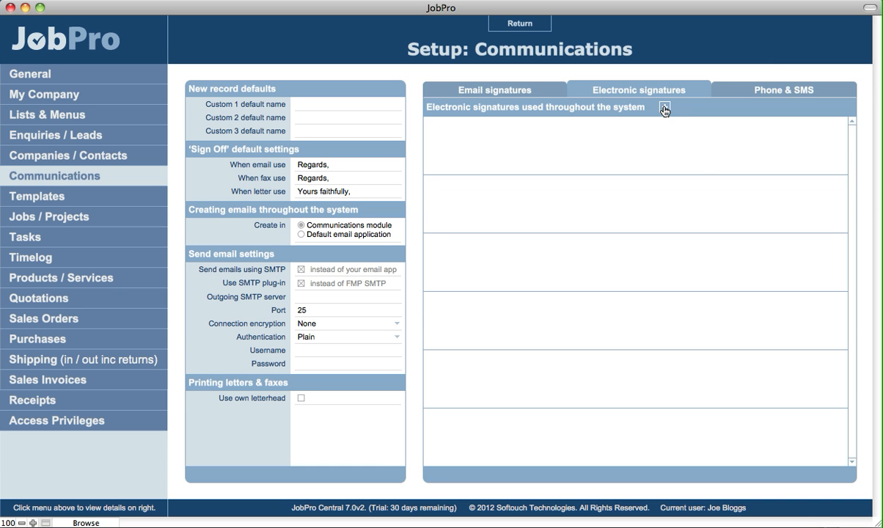
Step: Create an electronic signature record for a staff member with their handwritten signature image inserted
{"action": "left_click", "coordinate": [665, 108]}
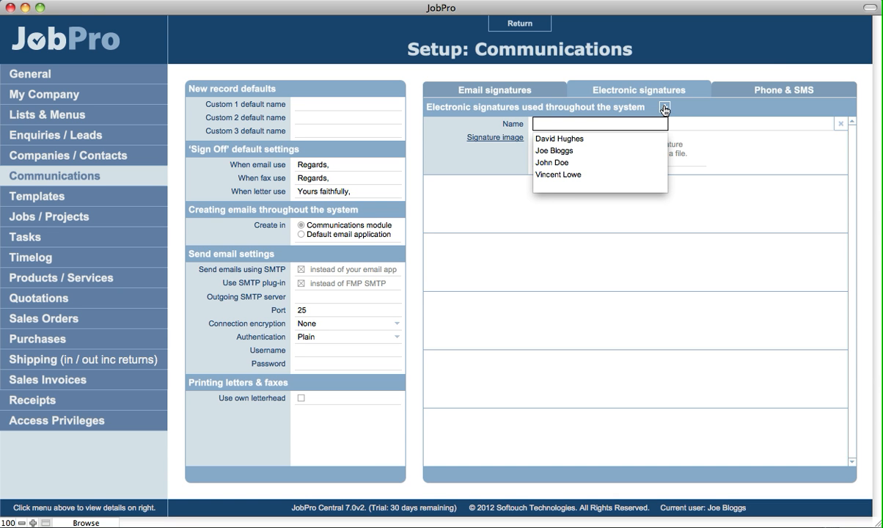
{"action": "left_click", "coordinate": [558, 150]}
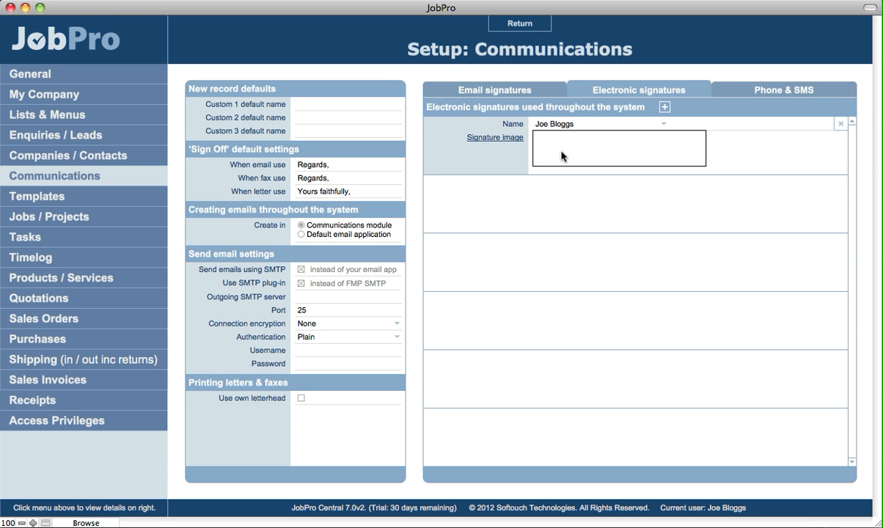
{"action": "left_click", "coordinate": [488, 140]}
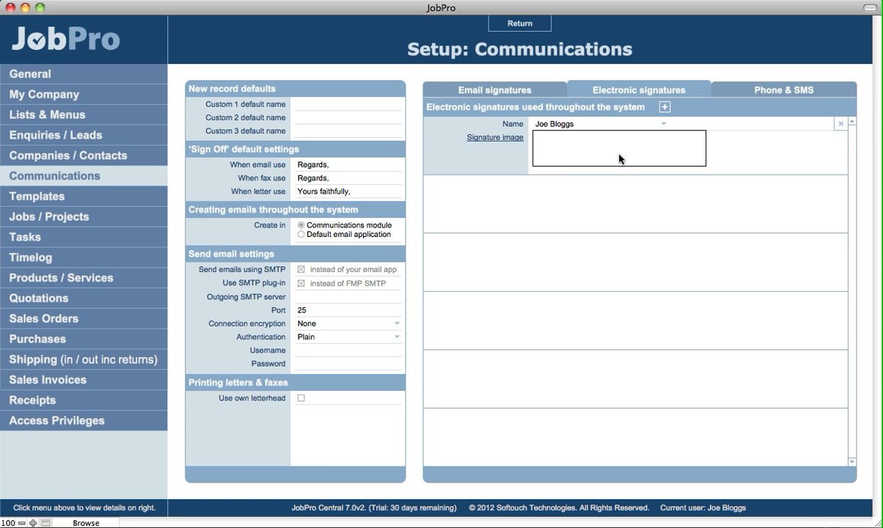
{"action": "left_click", "coordinate": [549, 77]}
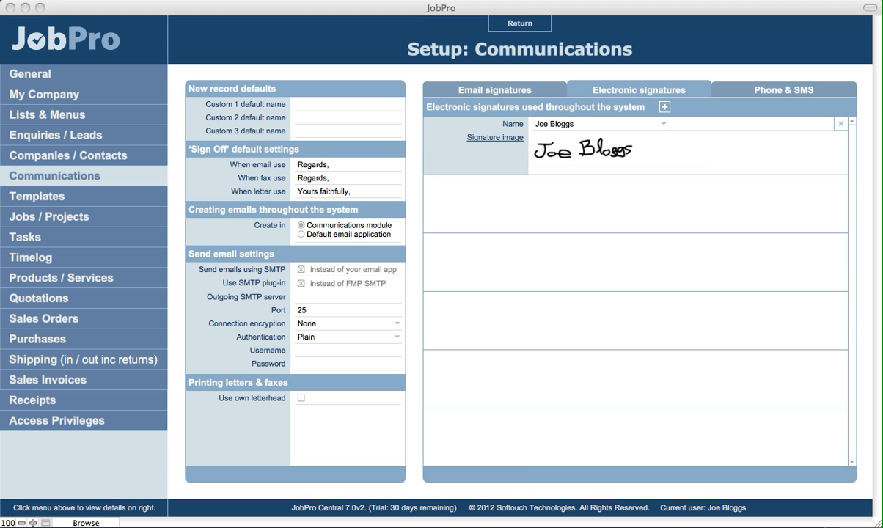
{"action": "left_click", "coordinate": [751, 95]}
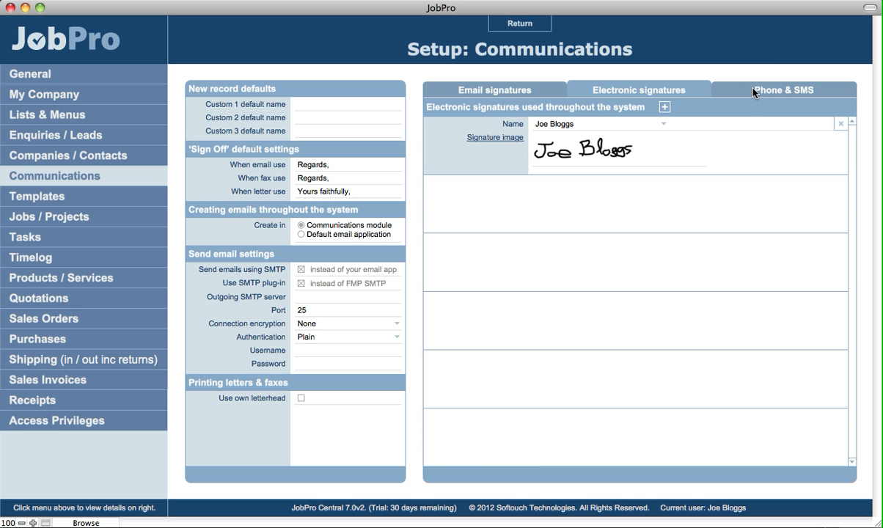
Step: On the Phone & SMS tab, set Dial using to Skype
{"action": "left_click", "coordinate": [754, 92]}
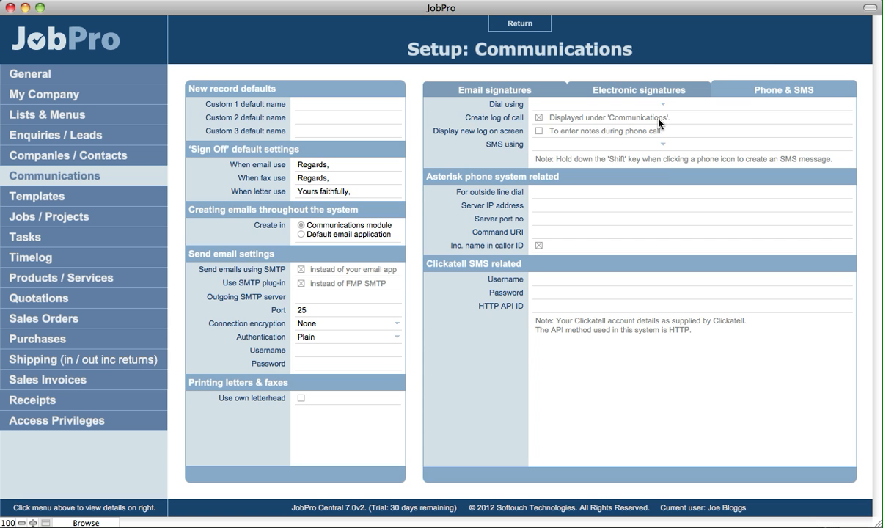
{"action": "left_click", "coordinate": [559, 105]}
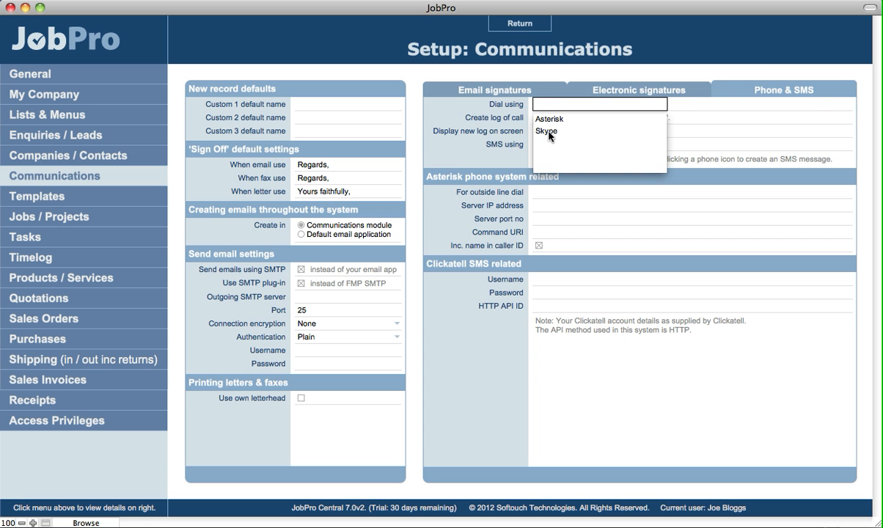
{"action": "left_click", "coordinate": [547, 132]}
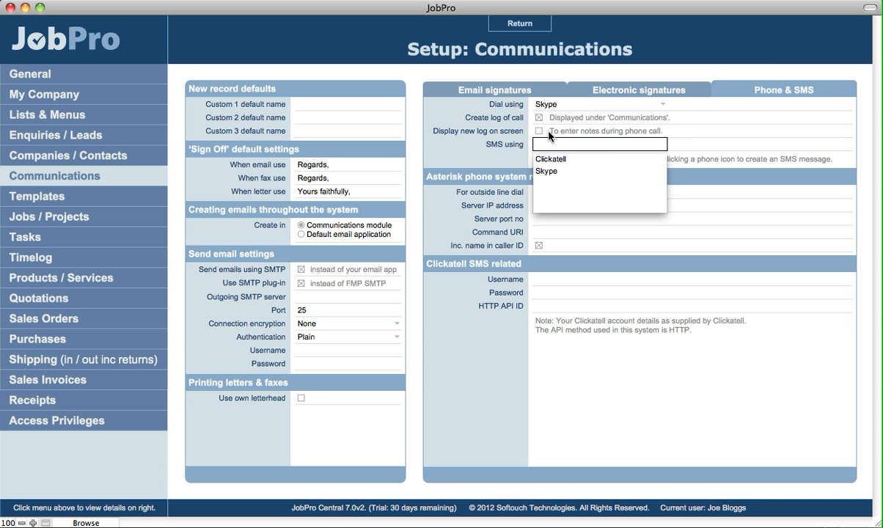
{"action": "left_click", "coordinate": [481, 76]}
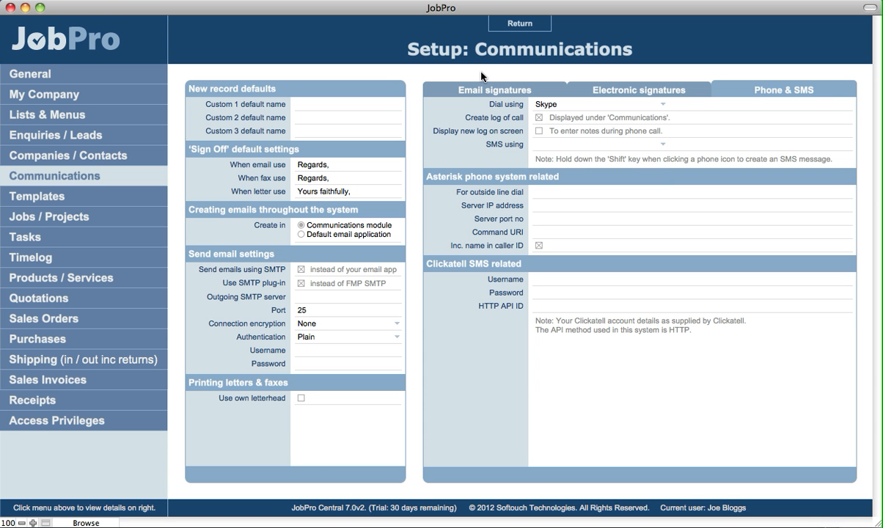
Step: Exit Communications setup past the re-login notice and enter the employee's direct dial phone number
{"action": "left_click", "coordinate": [520, 23]}
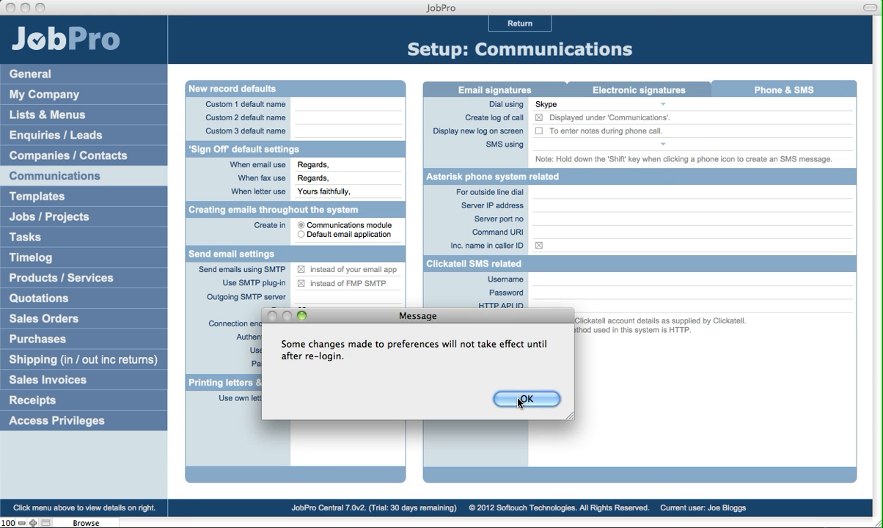
{"action": "left_click", "coordinate": [523, 399]}
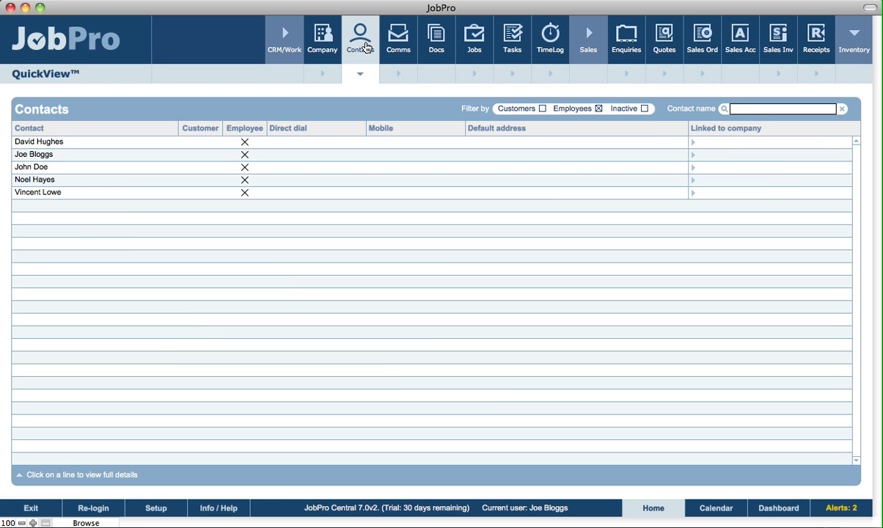
{"action": "left_click", "coordinate": [365, 47]}
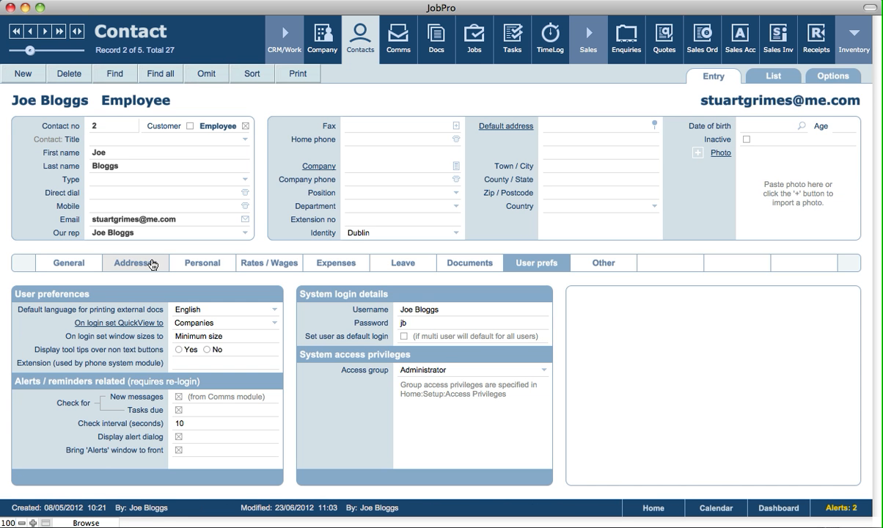
{"action": "left_click", "coordinate": [97, 191]}
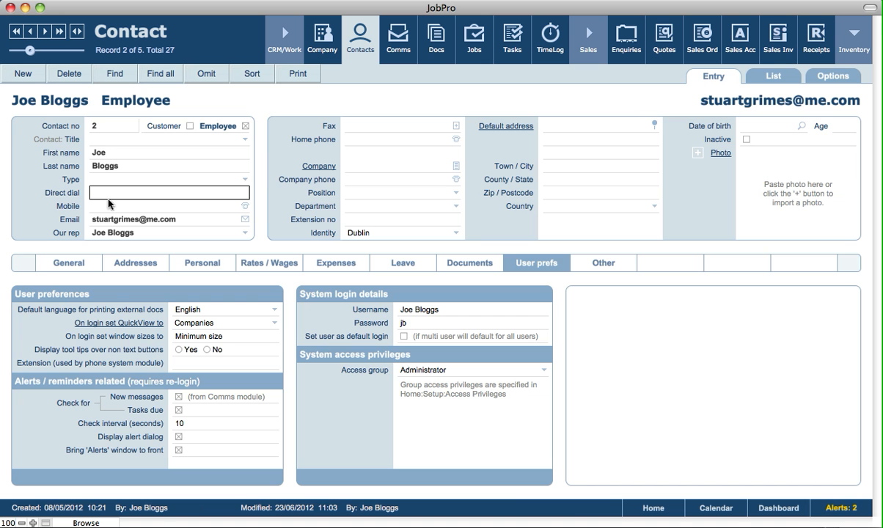
{"action": "type", "text": "234234234234"}
{"action": "left_click", "coordinate": [256, 185]}
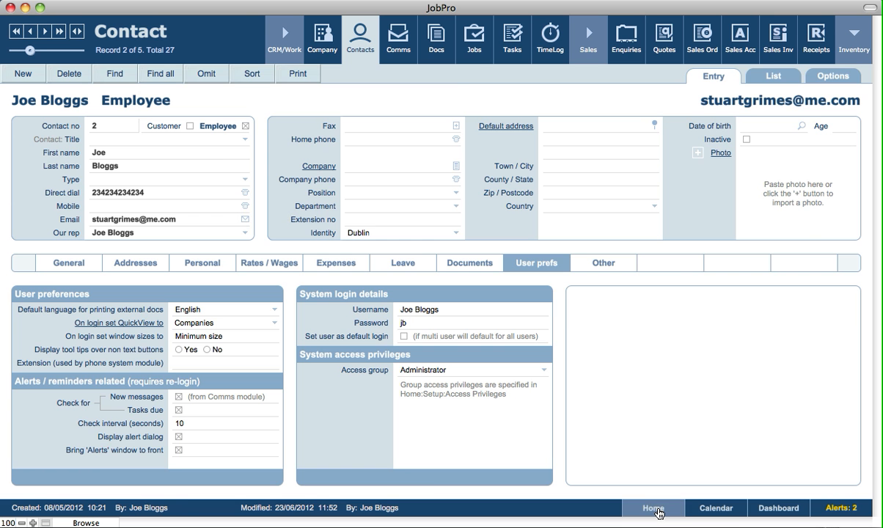
Step: Return via Home to Communications setup's Phone & SMS tab and open the Dial using choices
{"action": "left_click", "coordinate": [655, 509]}
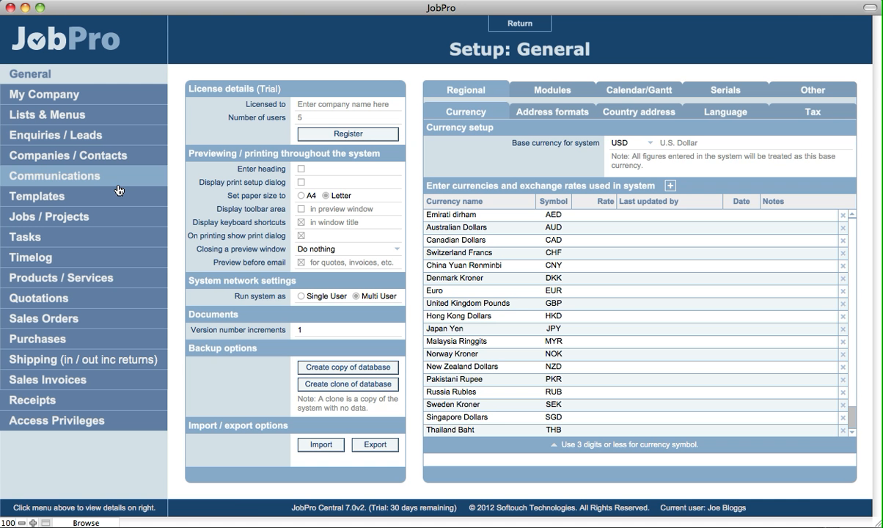
{"action": "left_click", "coordinate": [70, 174]}
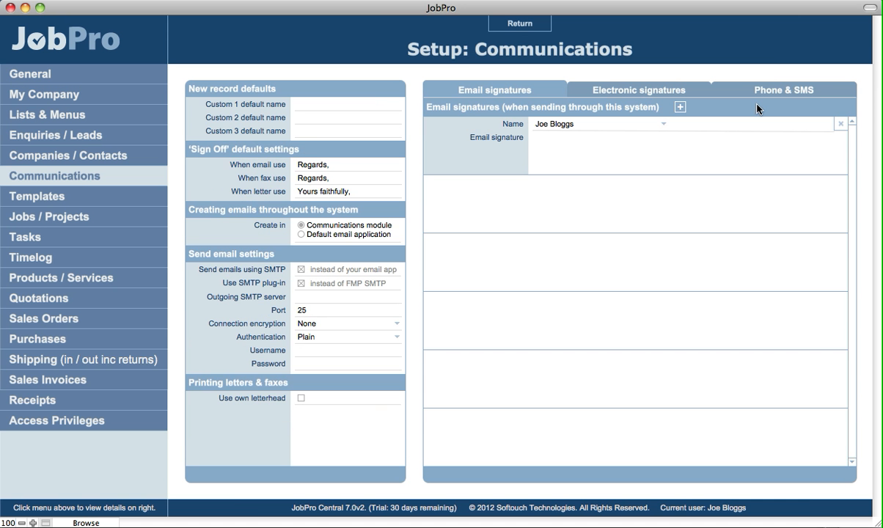
{"action": "left_click", "coordinate": [735, 89]}
{"action": "left_click", "coordinate": [553, 106]}
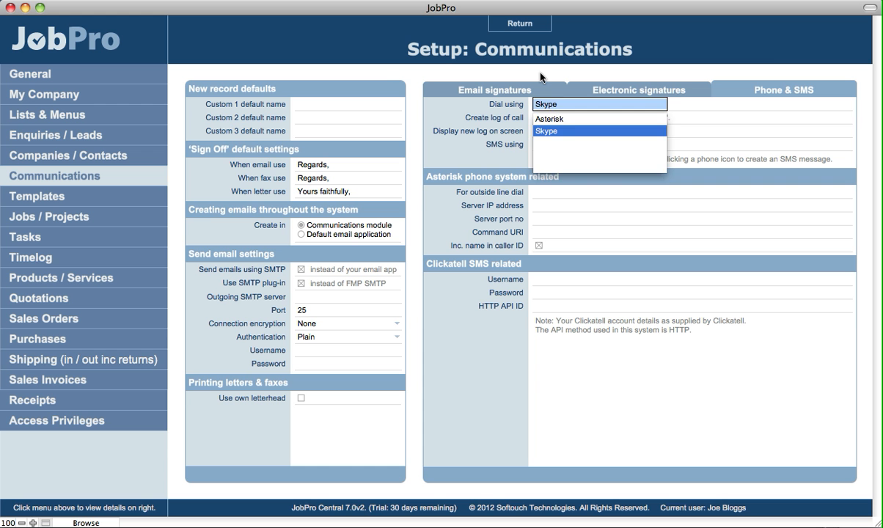
Step: Keep Dial using on Skype, tick Create log of call, and open the SMS using choices
{"action": "left_click", "coordinate": [552, 130]}
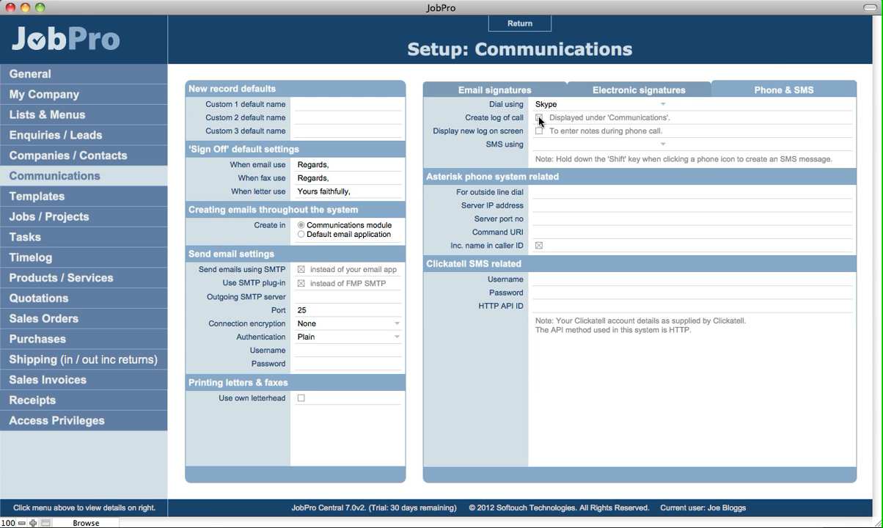
{"action": "left_click", "coordinate": [540, 118]}
{"action": "left_click", "coordinate": [546, 146]}
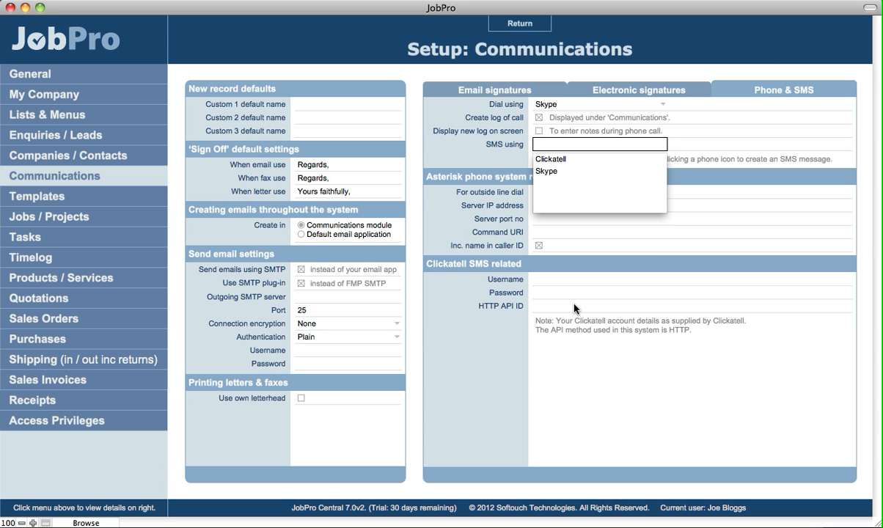
Step: Set SMS using to Skype
{"action": "left_click", "coordinate": [551, 172]}
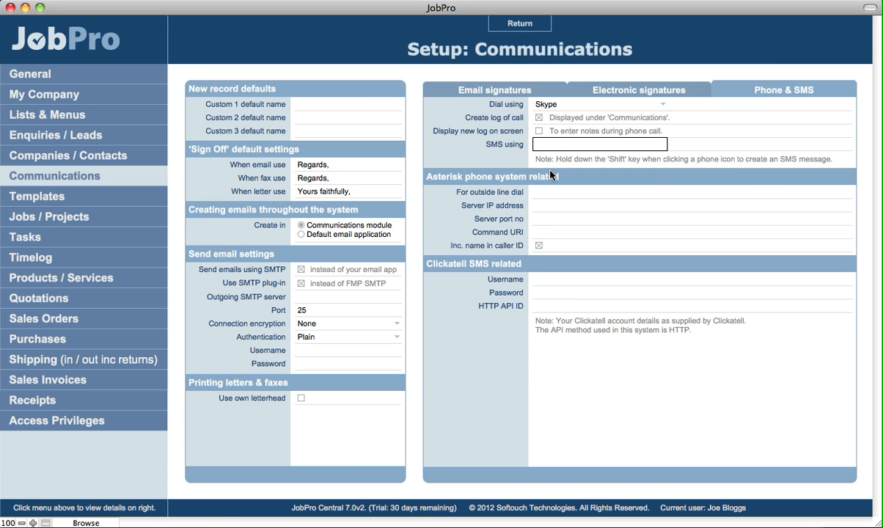
{"action": "left_click", "coordinate": [455, 159]}
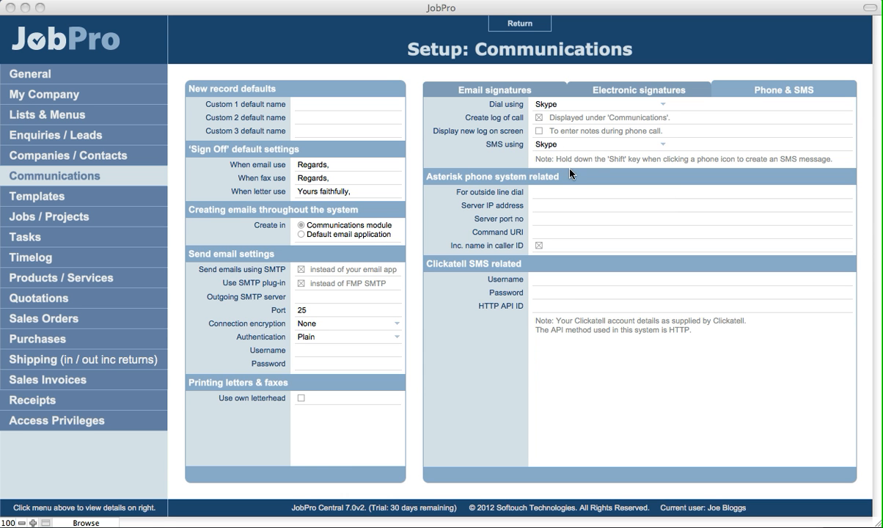
{"action": "left_click", "coordinate": [559, 176]}
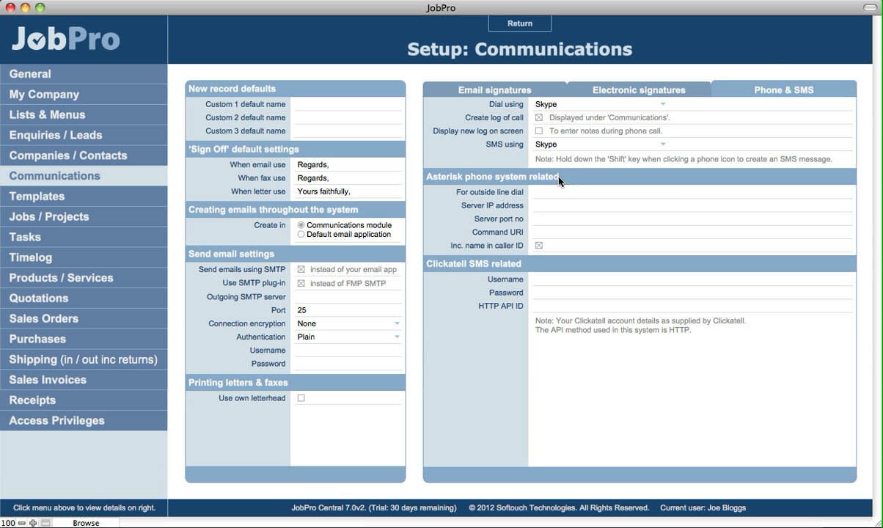
Step: Switch Dial using to Asterisk and start on the Server IP address field
{"action": "left_click", "coordinate": [535, 104]}
{"action": "left_click", "coordinate": [548, 120]}
{"action": "key", "text": "Tab"}
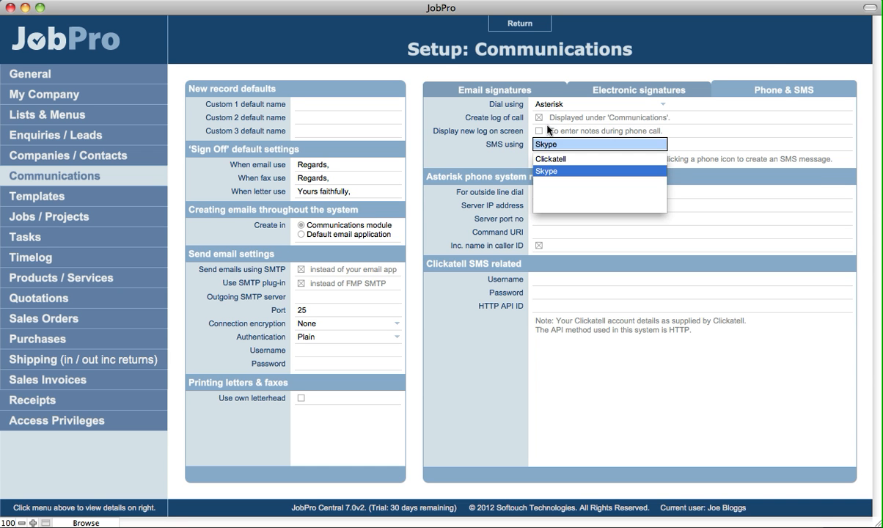
{"action": "left_click", "coordinate": [513, 180]}
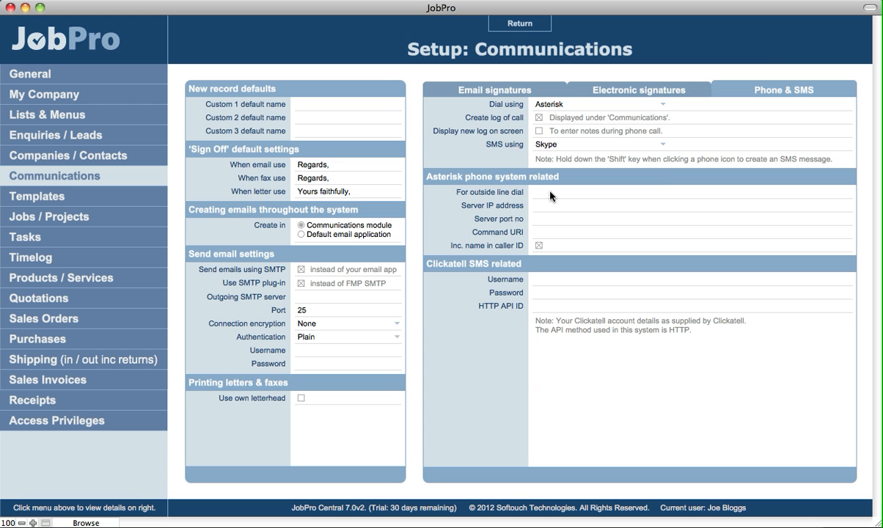
{"action": "left_click", "coordinate": [546, 206]}
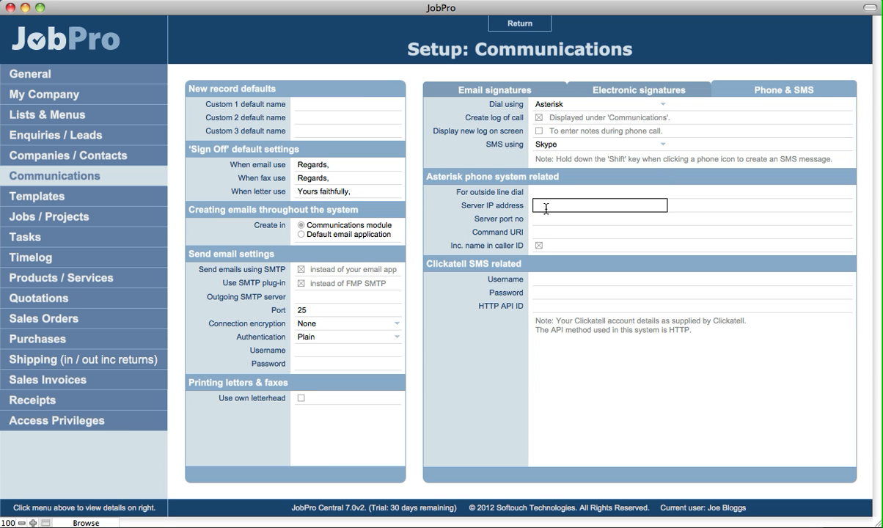